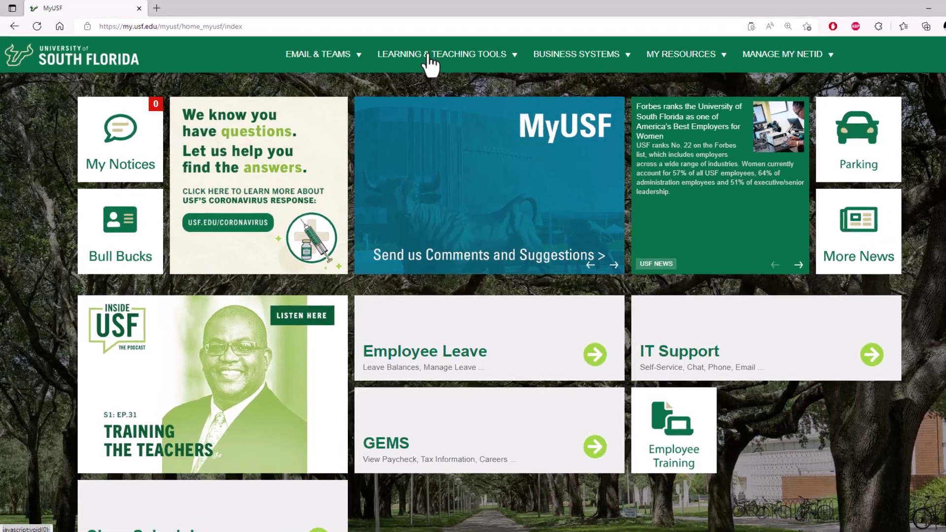
# Show the LEARNING & TEACHING TOOLS dropdown in the MyUSF portal.
pyautogui.click(413, 53)
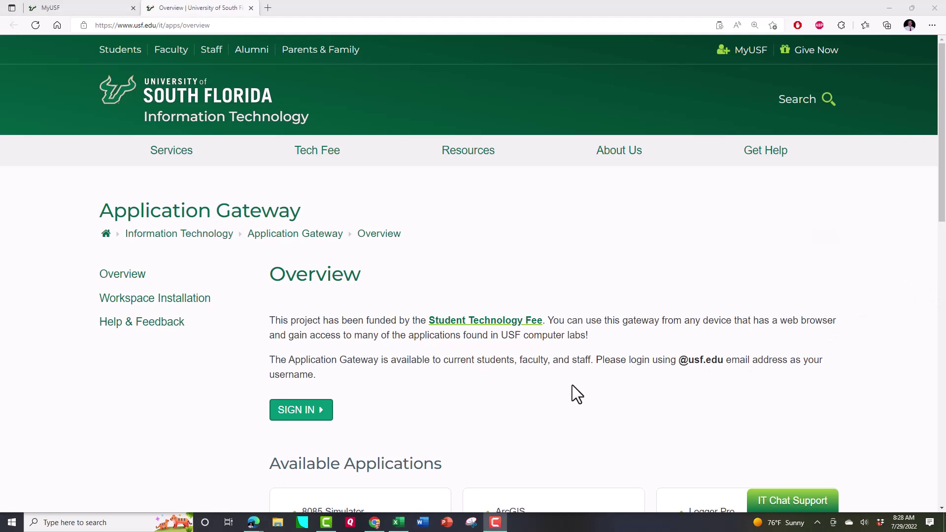
# Sign in to the Application Gateway to load the Remote Desktop Web Client app list.
pyautogui.click(298, 410)
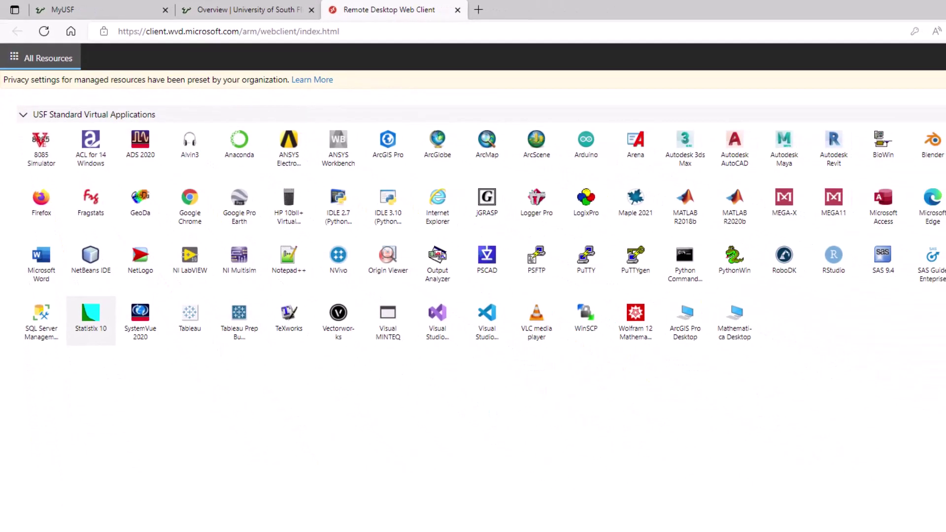
# Launch Statistix 10, allowing clipboard, printer and file transfer access.
pyautogui.click(91, 317)
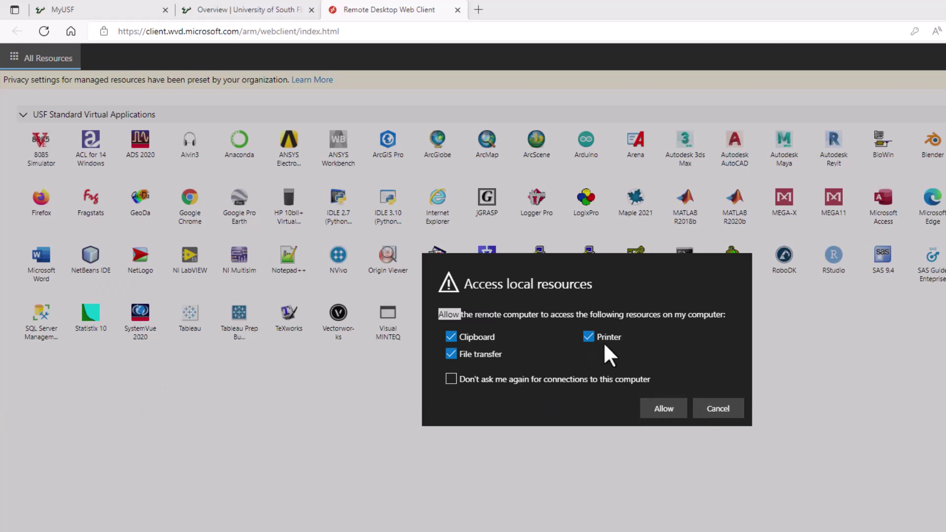
pyautogui.click(663, 410)
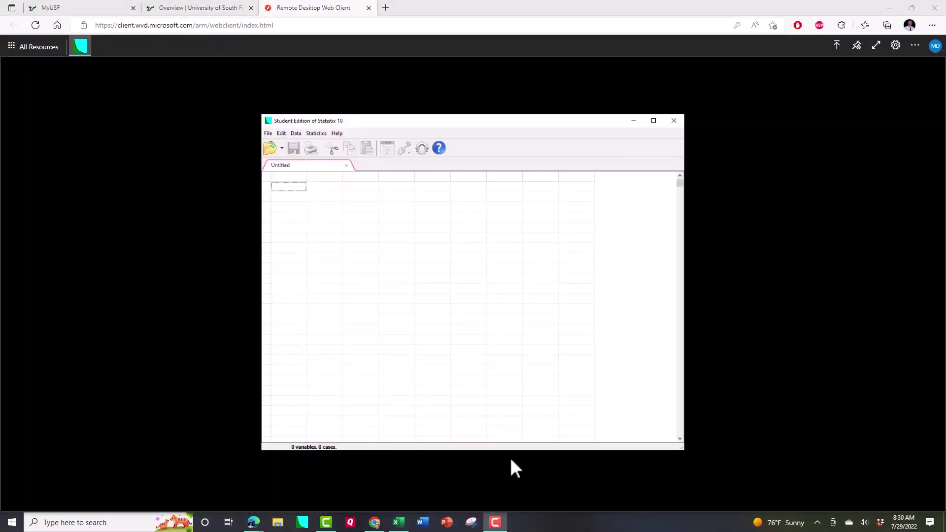
# Maximize the Statistix 10 window with its empty Untitled sheet.
pyautogui.click(654, 120)
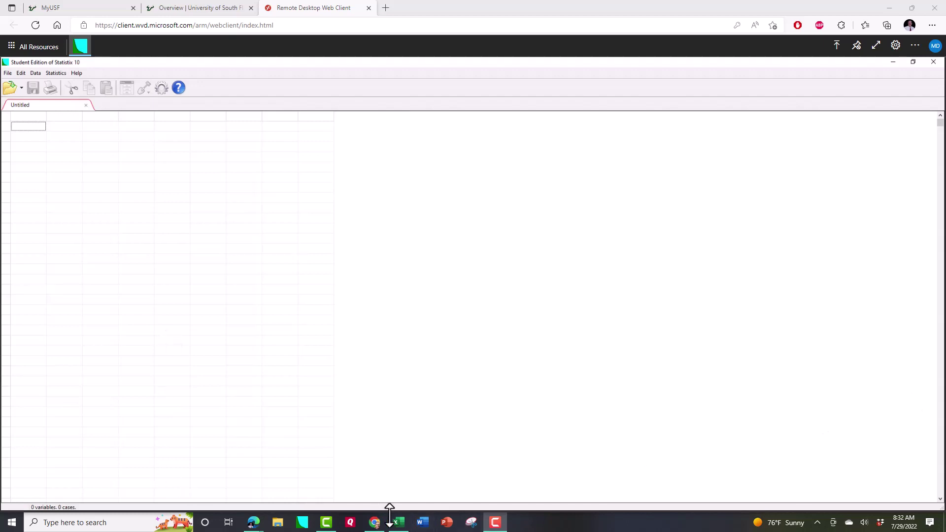
# Review rows 1–75 of Price, Size and Location in the Excel workbook, then minimize Excel.
pyautogui.click(398, 523)
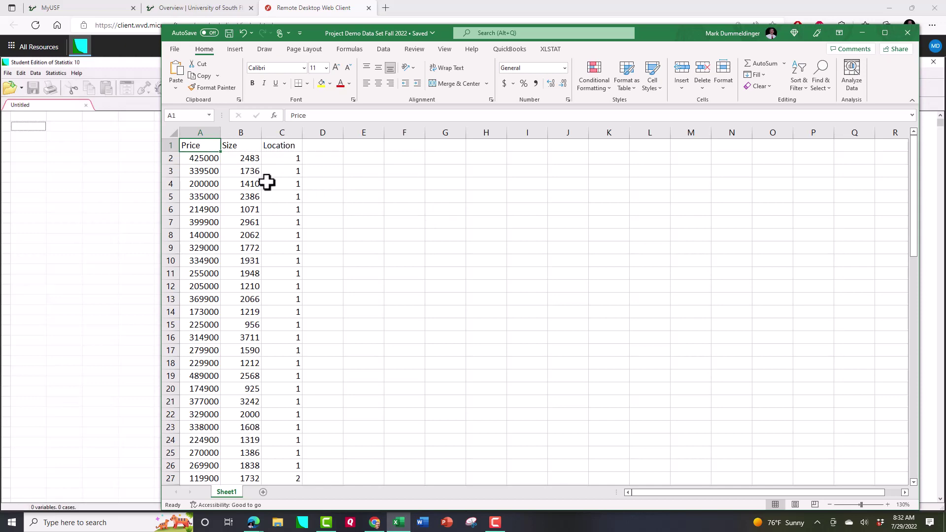
pyautogui.scroll(-20, 250, 203)
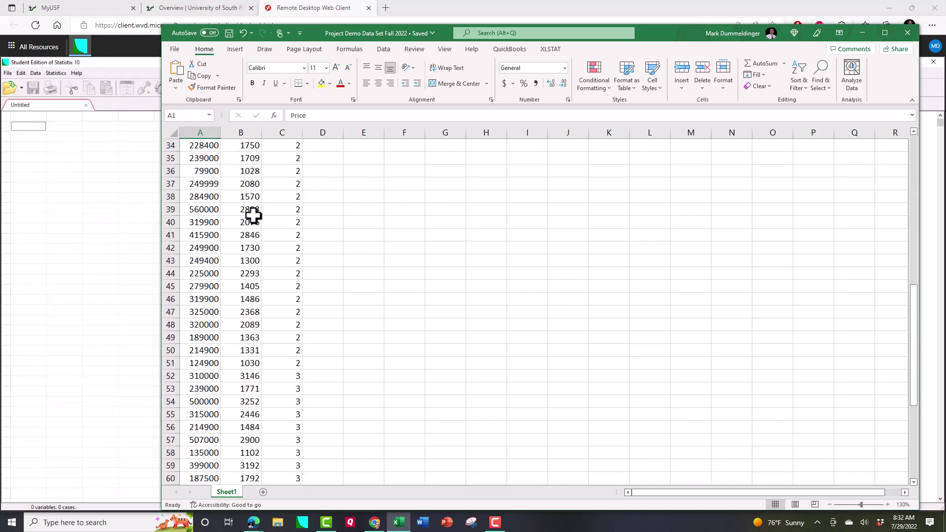
pyautogui.scroll(-1, 261, 217)
pyautogui.scroll(16, 268, 218)
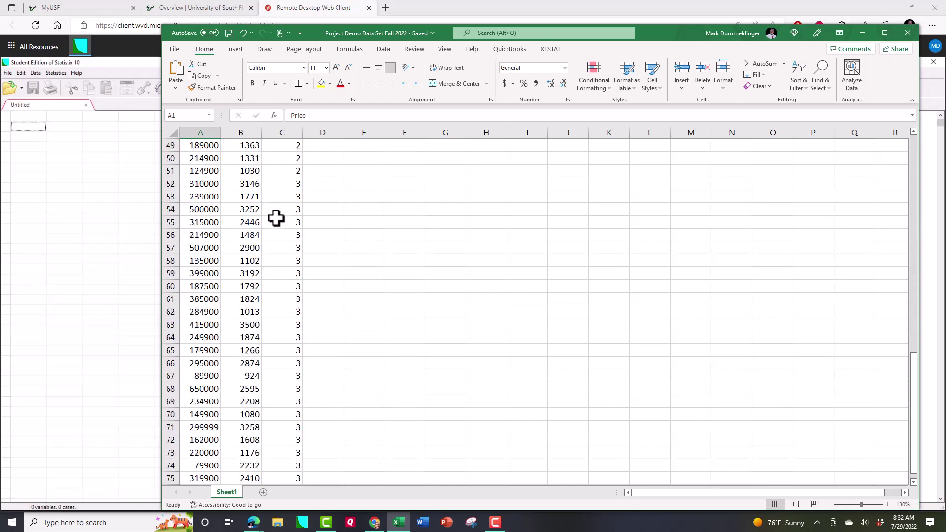
pyautogui.scroll(6, 276, 218)
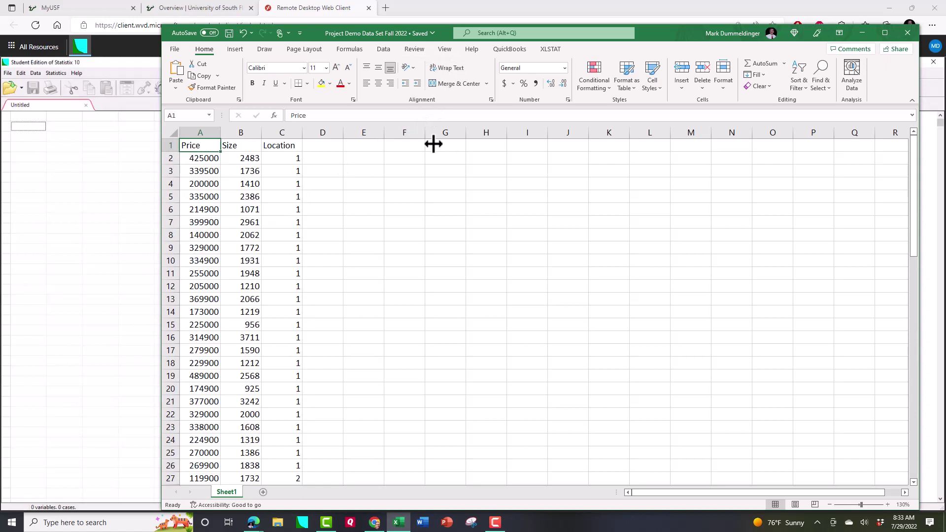
pyautogui.click(863, 33)
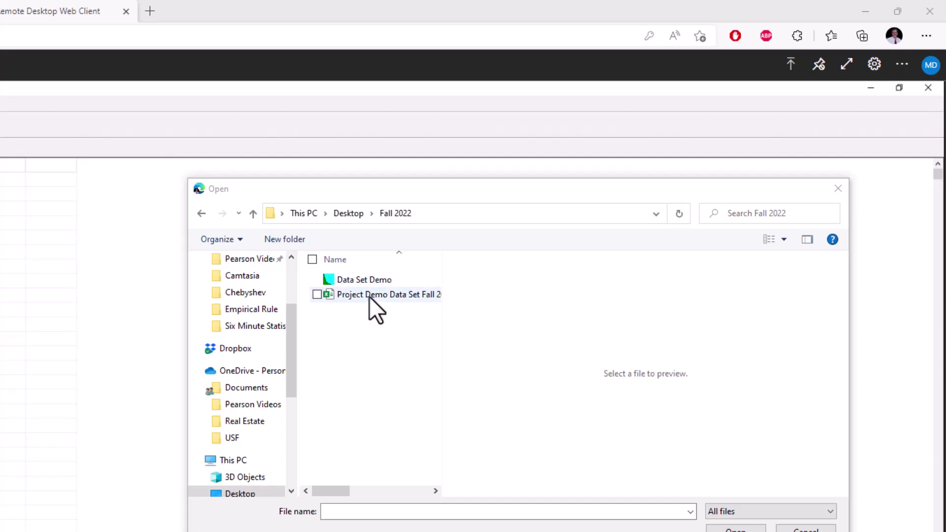
# Upload Project Demo Data Set Fall 2022 from Desktop > Fall 2022 to the remote session.
pyautogui.click(317, 294)
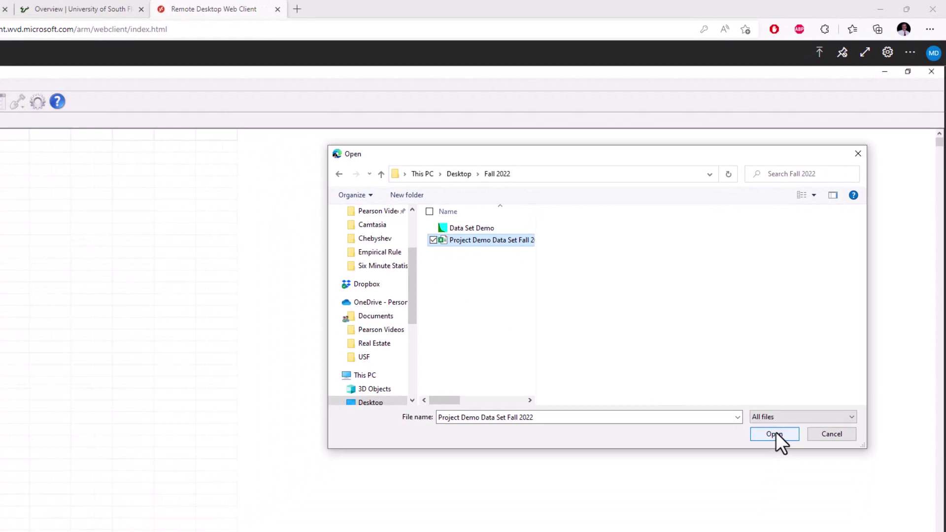
pyautogui.click(736, 529)
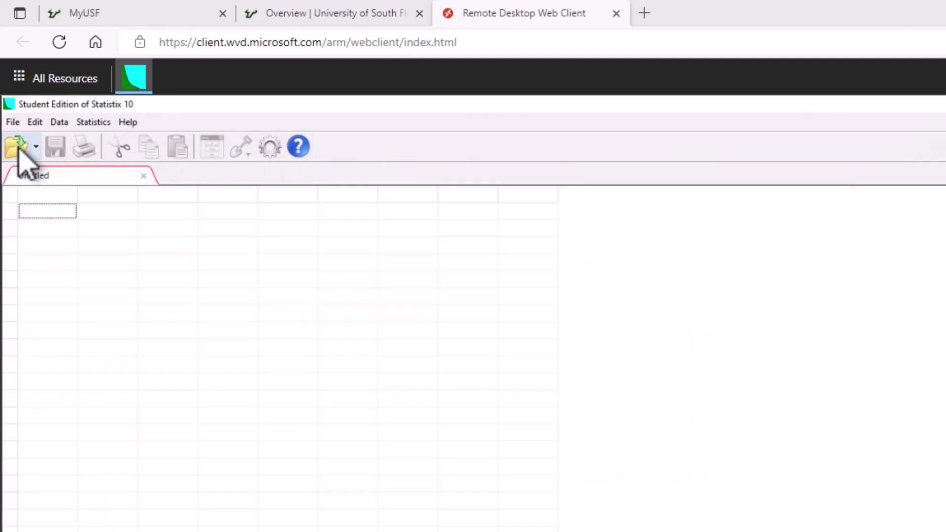
# Show the Statistix File menu's import options.
pyautogui.click(14, 122)
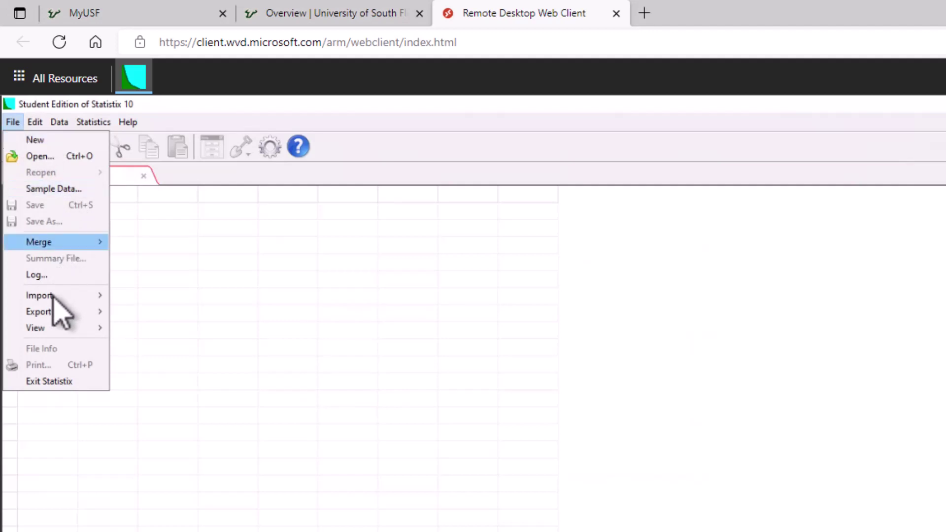
# Start an Excel file import via File > Import > Excel File.
pyautogui.moveTo(54, 297)
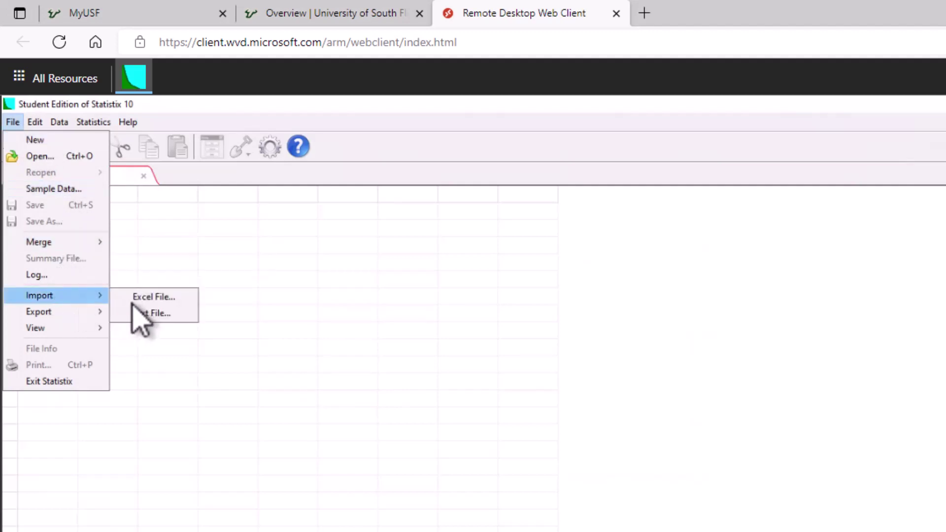
pyautogui.click(170, 297)
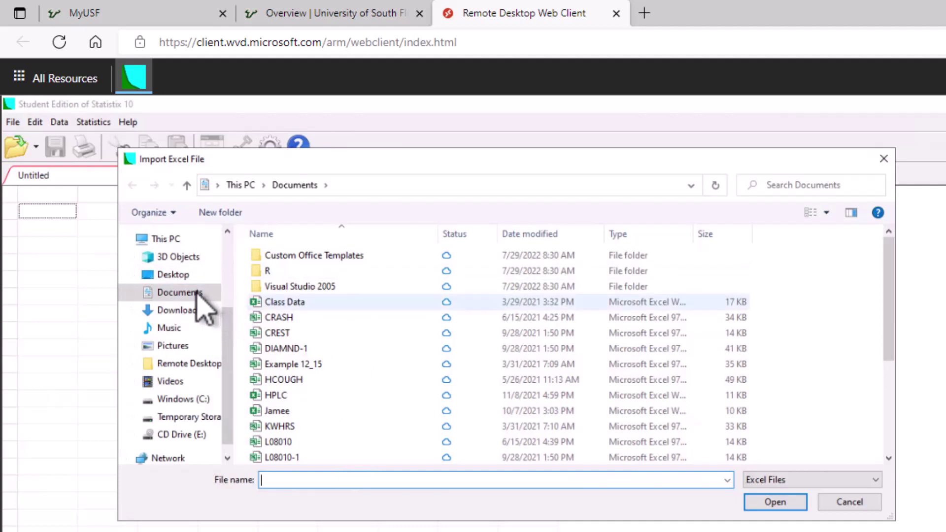
pyautogui.scroll(-4, 202, 308)
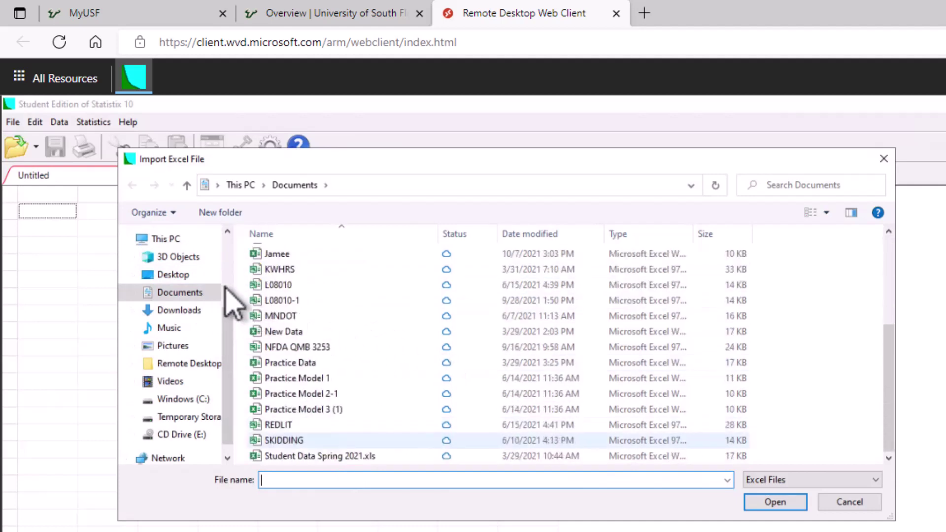
pyautogui.scroll(2, 165, 250)
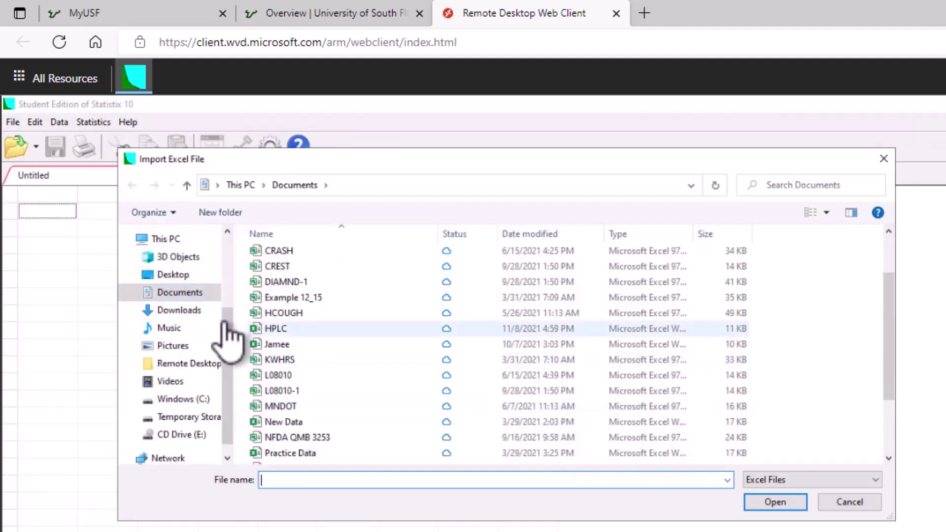
# Choose Project Demo Data Set Fall 2022 from the Remote Desktop Virtual Drive's Uploads folder.
pyautogui.click(219, 239)
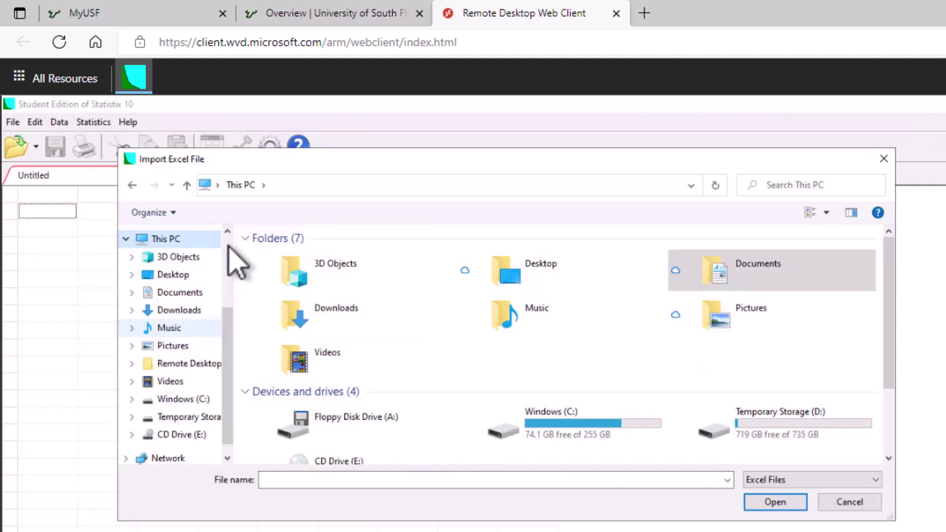
pyautogui.scroll(1, 227, 246)
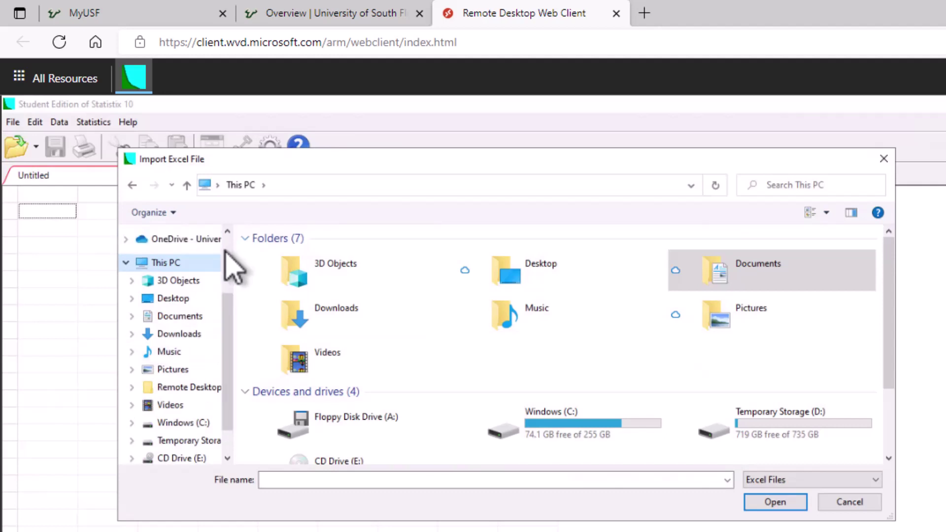
pyautogui.scroll(2, 228, 264)
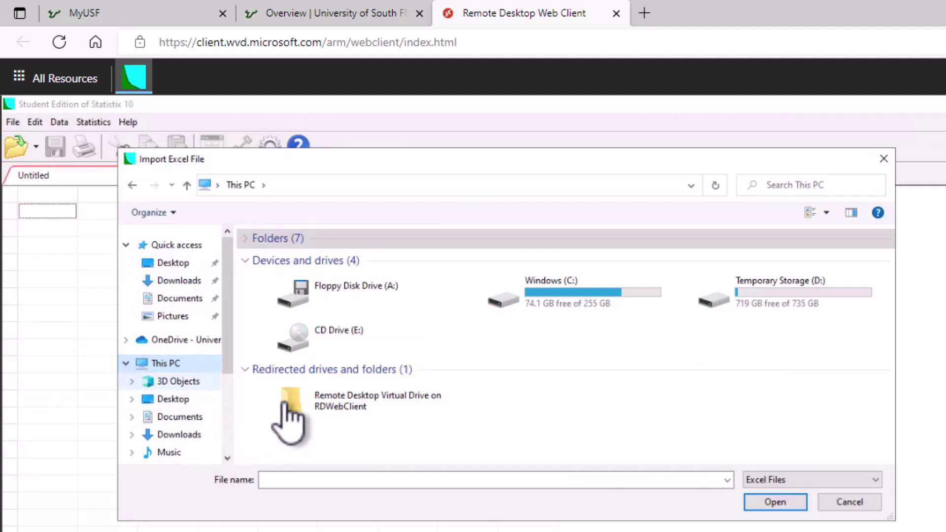
pyautogui.click(390, 397)
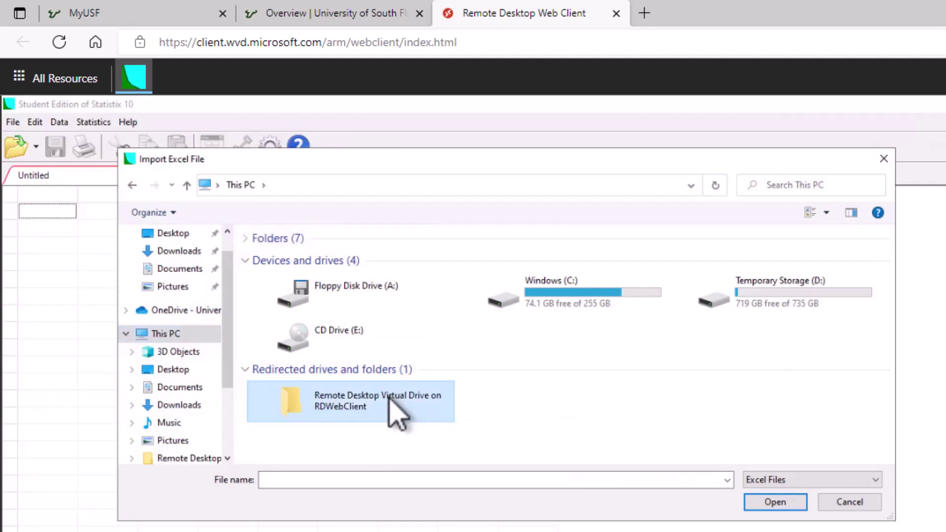
pyautogui.click(184, 457)
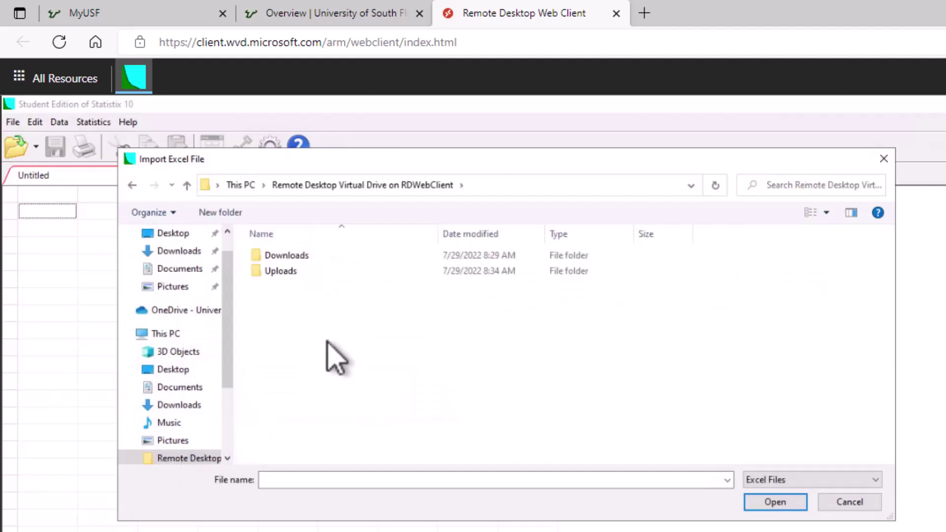
pyautogui.click(266, 274)
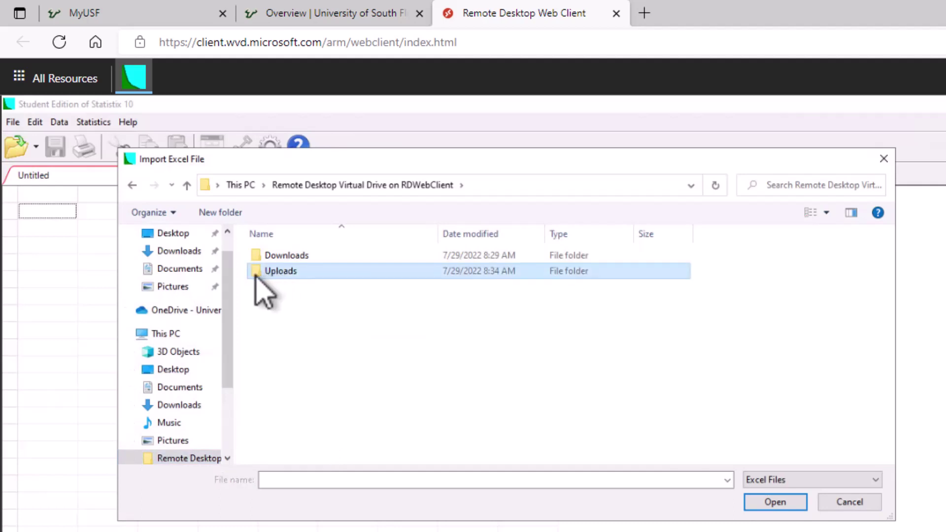
pyautogui.doubleClick(263, 274)
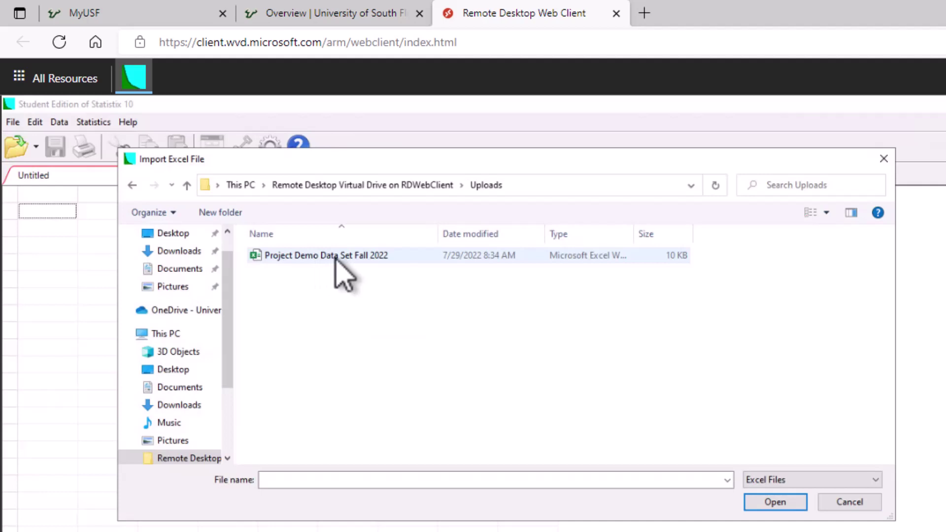
pyautogui.click(335, 255)
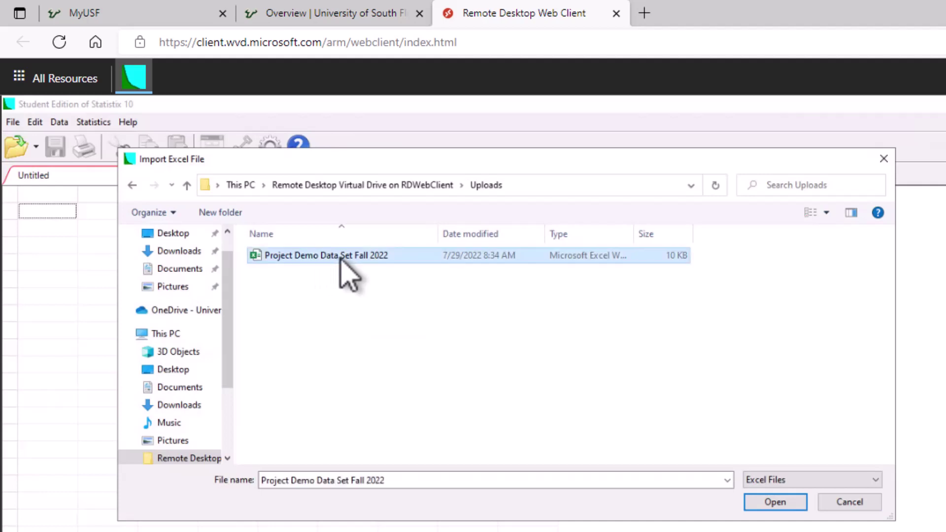
# Import the workbook and acknowledge the '75 cases imported' message.
pyautogui.click(776, 502)
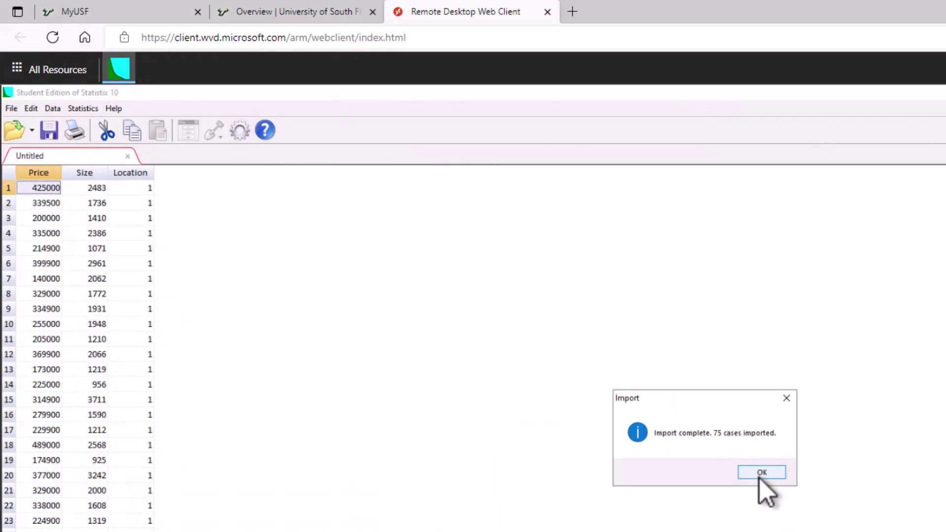
pyautogui.click(762, 473)
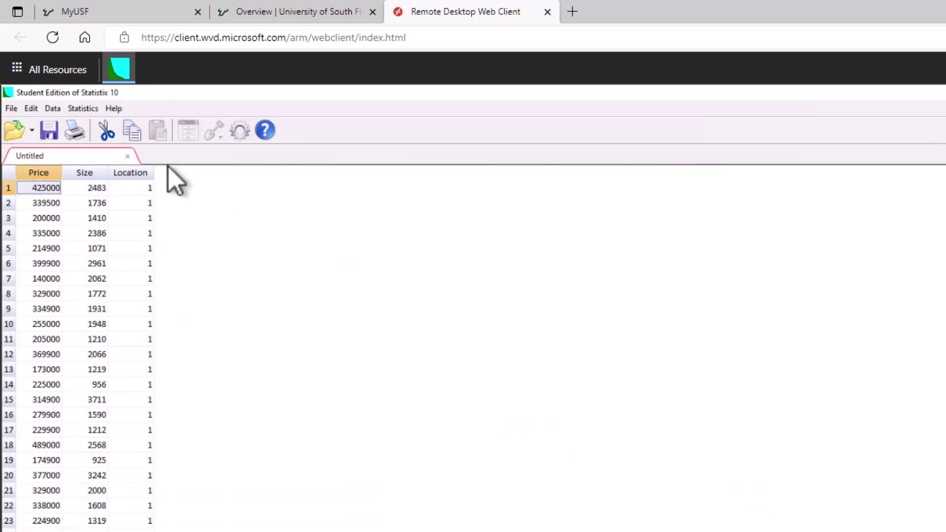
# Save the data in Documents as 'Class Demonstration Data Set'.
pyautogui.click(49, 131)
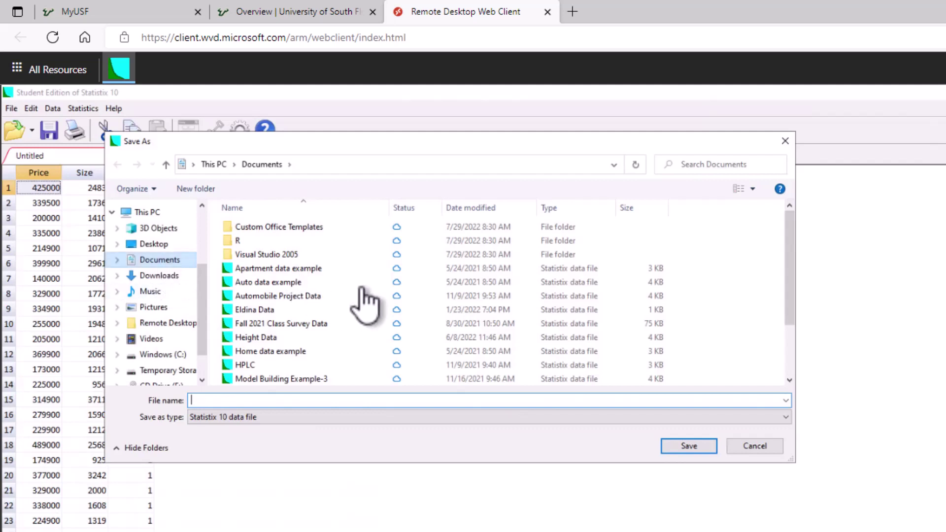
pyautogui.click(317, 402)
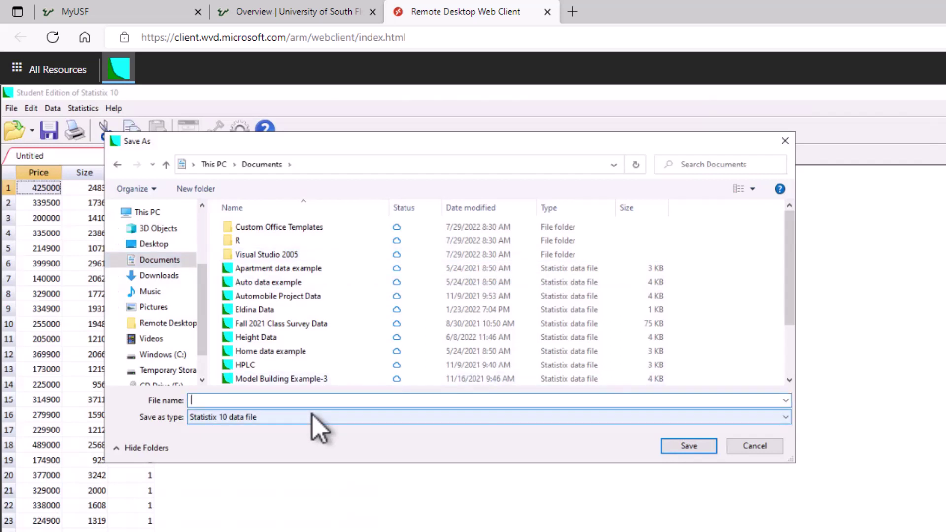
pyautogui.write('Class ')
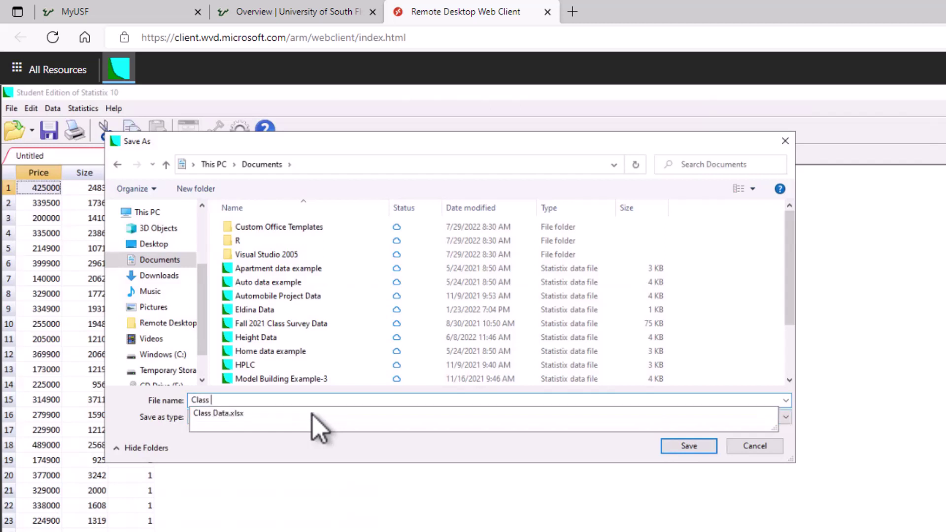
pyautogui.write('Demonstration')
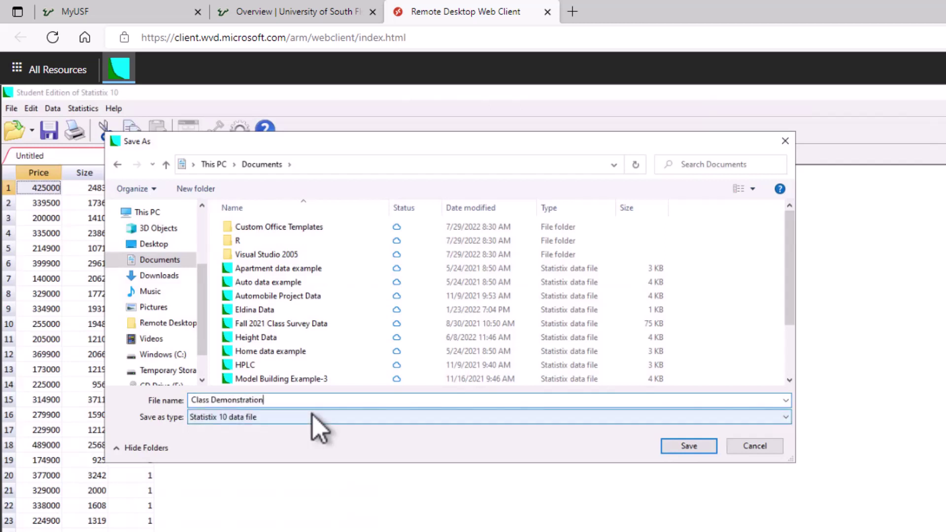
pyautogui.write(' Data Set')
pyautogui.click(688, 446)
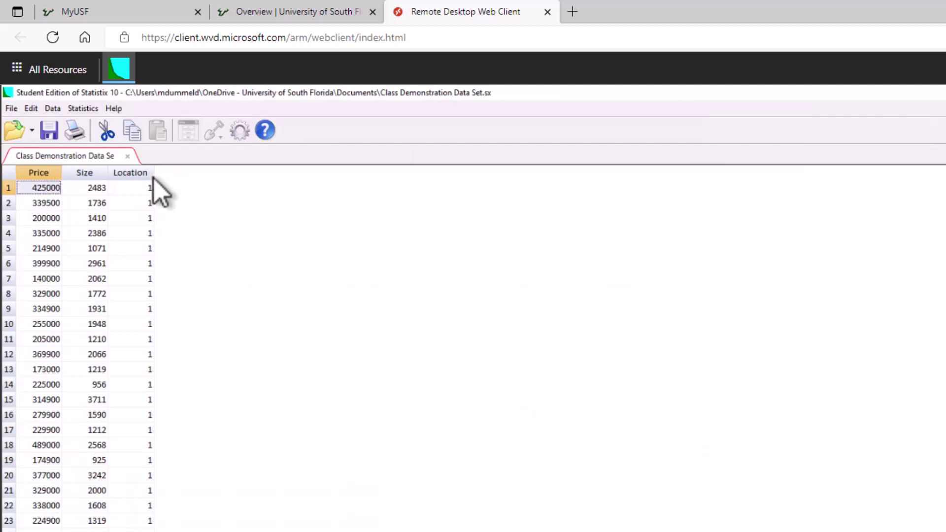
# Close the current data tab and reopen 'Class Demonstration Data Set' from the Documents folder.
pyautogui.click(128, 157)
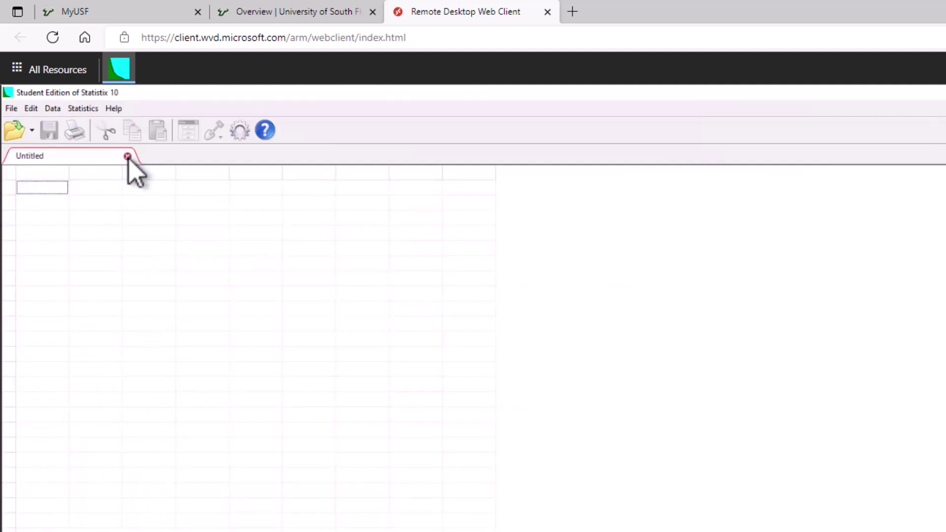
pyautogui.click(20, 132)
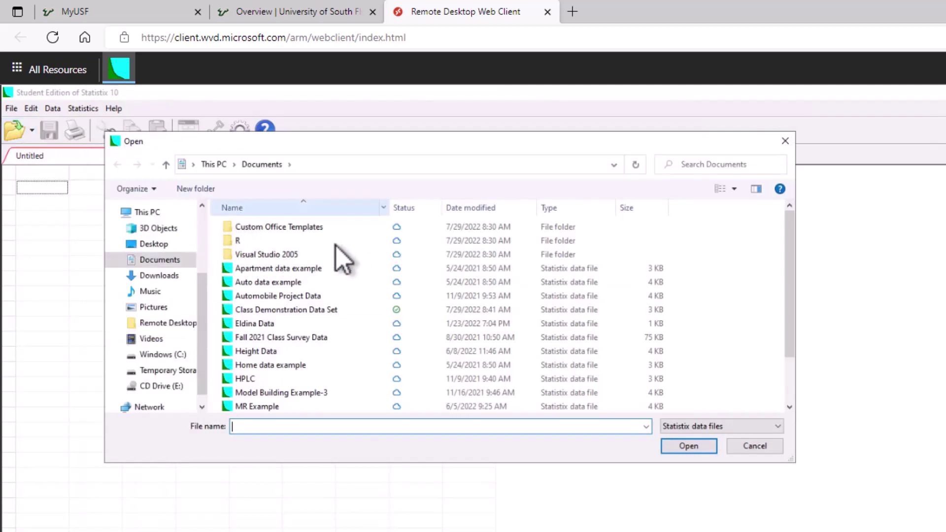
pyautogui.scroll(-1, 306, 296)
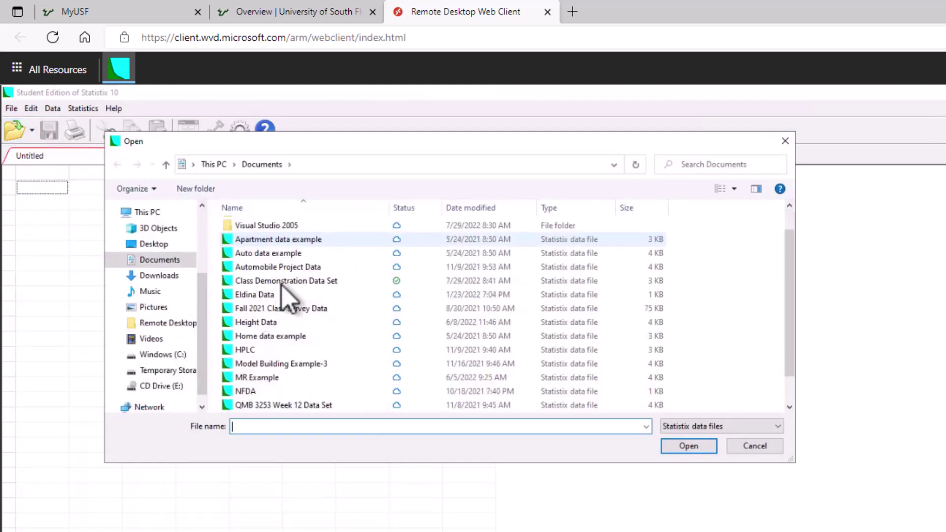
pyautogui.click(290, 281)
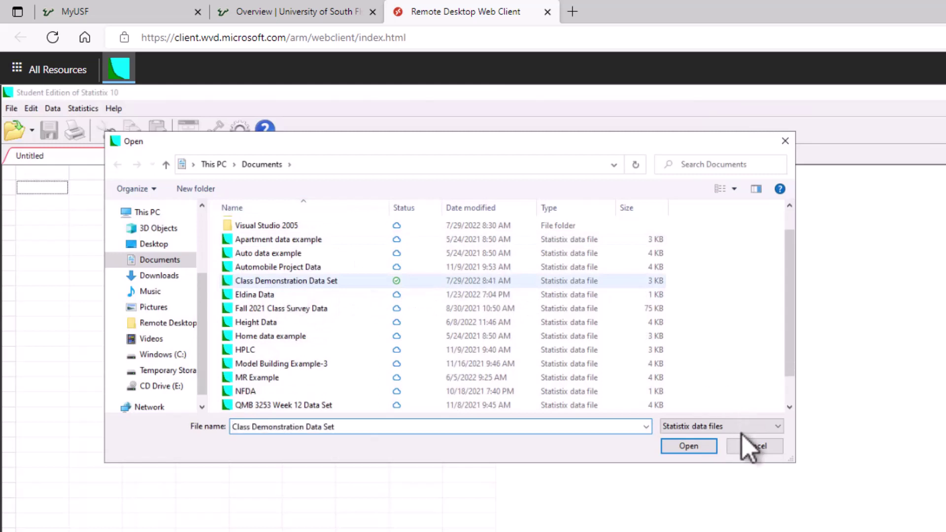
pyautogui.click(689, 446)
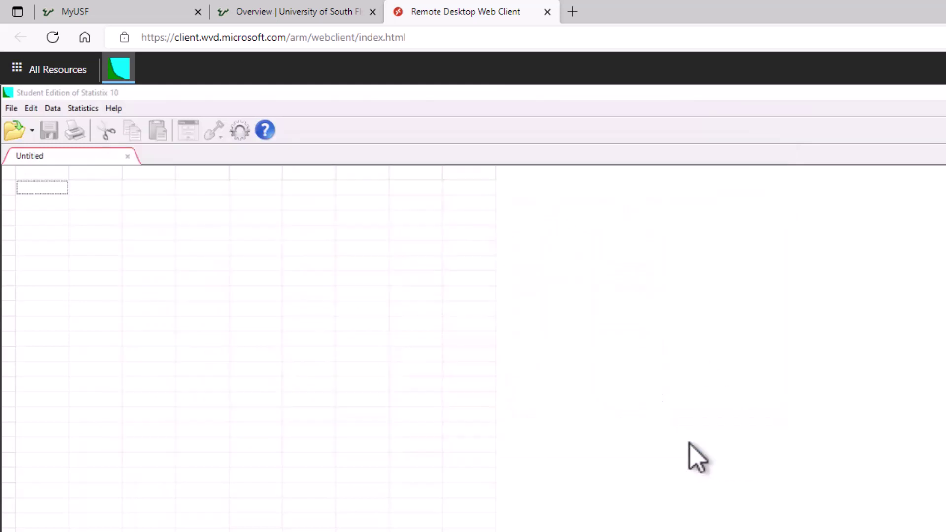